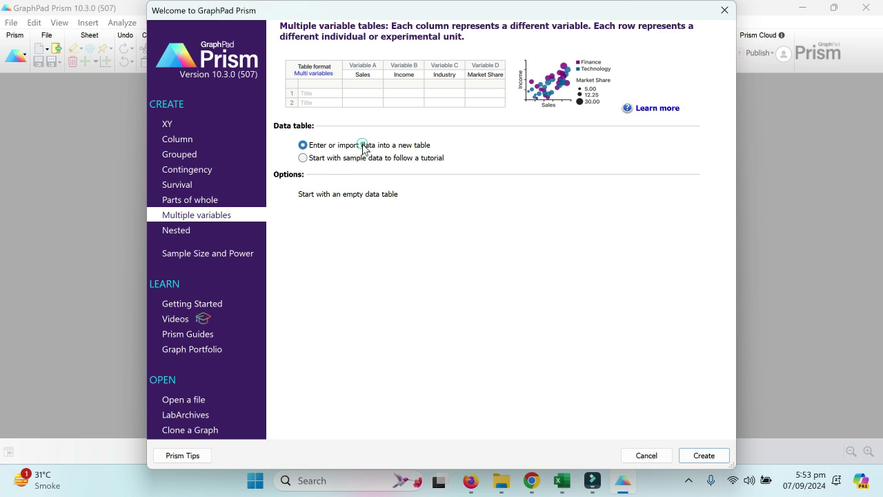
Step: Create an empty multiple variables data table for entering or importing data
left_click(690, 452)
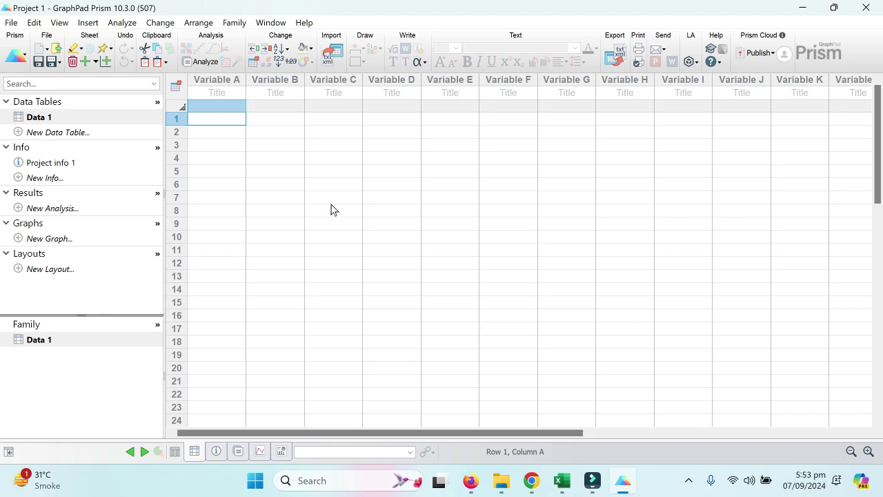
Step: Switch to the PCA workbook in Excel and examine the Disease and Normal entries in the Diagnosis column
left_click(561, 480)
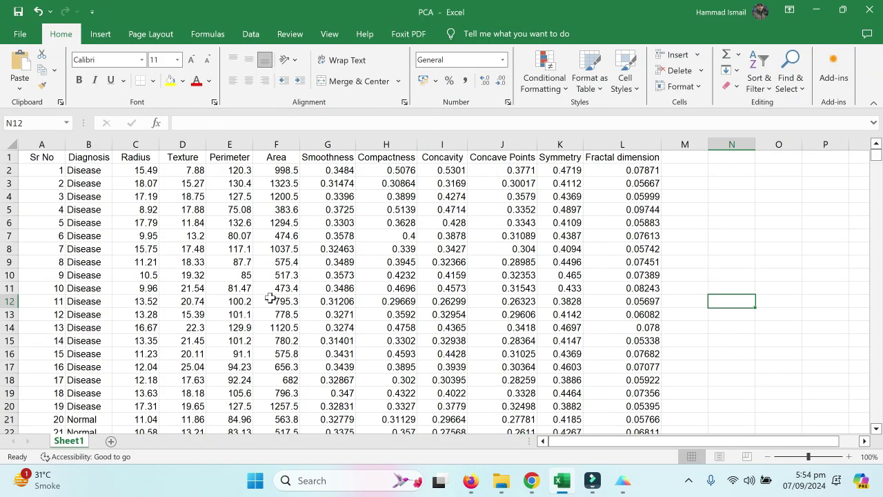
scroll(271, 299, "down", 6)
scroll(270, 298, "up", 6)
scroll(270, 298, "down", 1)
scroll(270, 298, "up", 1)
scroll(102, 214, "down", 10)
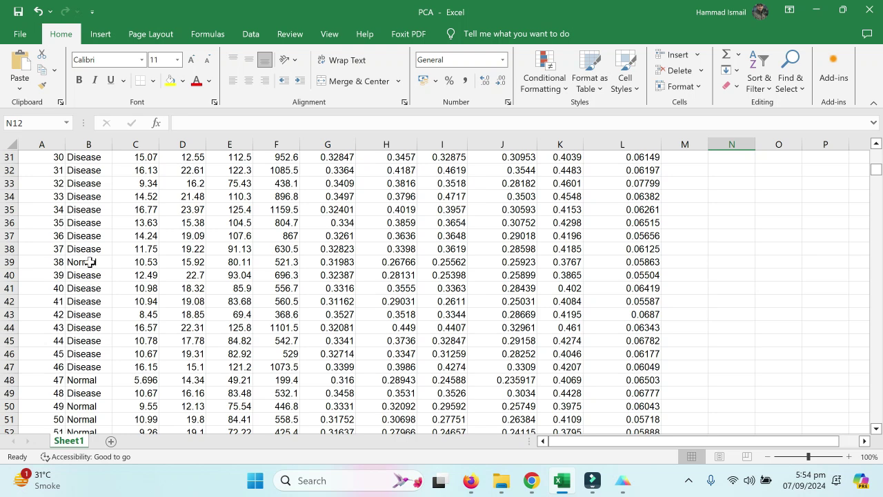
scroll(89, 262, "up", 10)
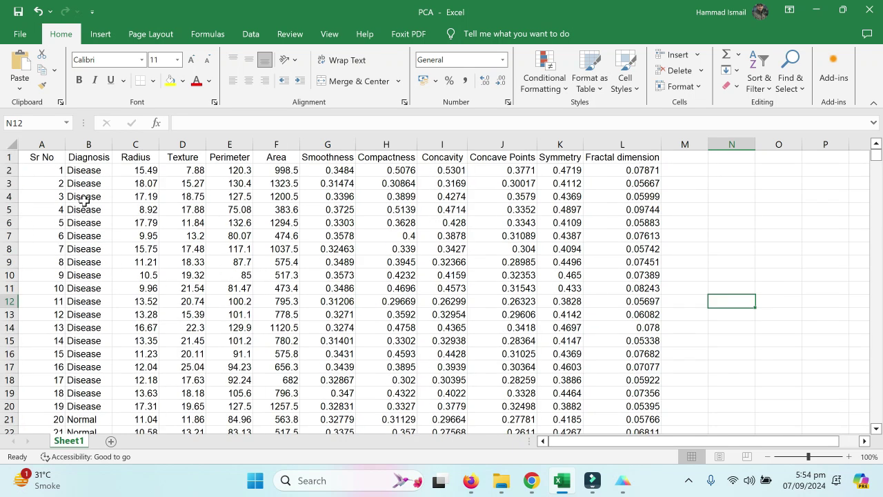
left_click(83, 200)
scroll(87, 207, "down", 10)
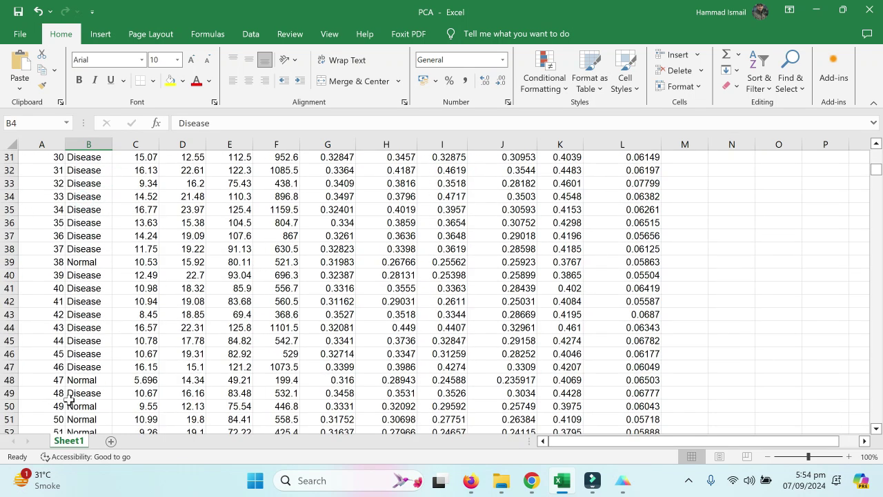
left_click(86, 378)
scroll(261, 353, "up", 10)
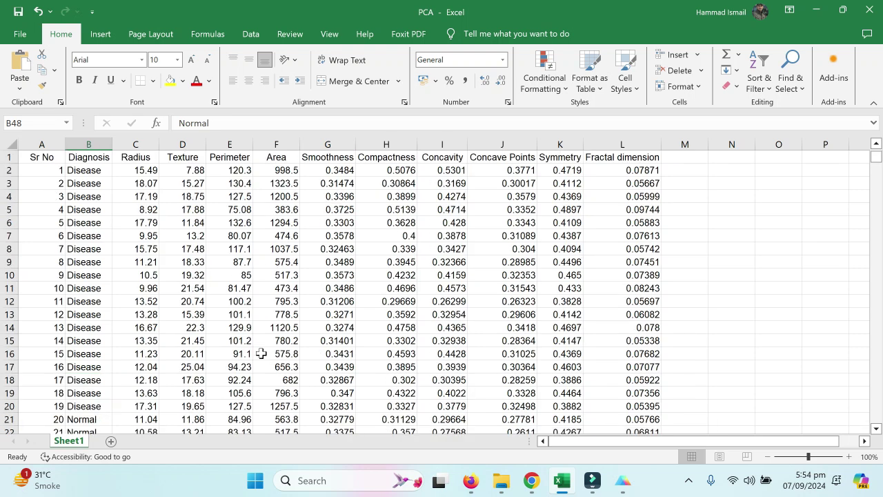
Step: Examine the measured variables by their column headers, from Radius across to Fractal dimension
left_click(136, 144)
left_click(144, 164)
left_click(183, 159)
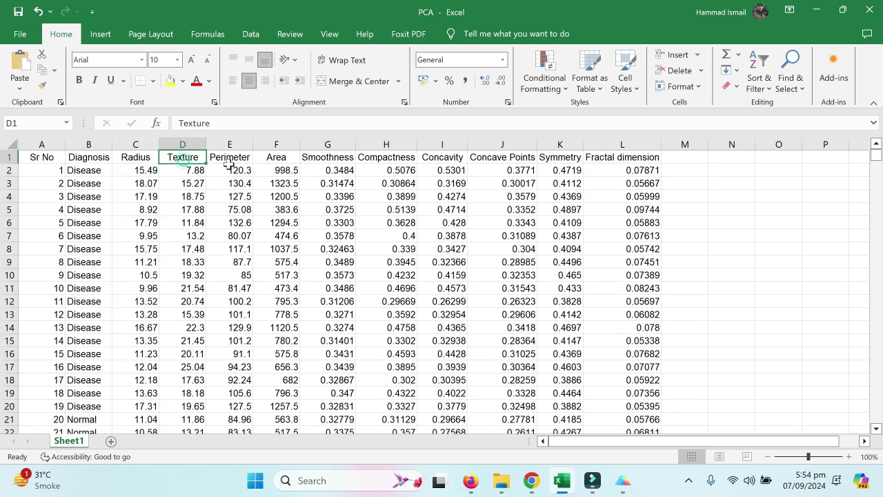
left_click(232, 164)
left_click(273, 158)
left_click(326, 158)
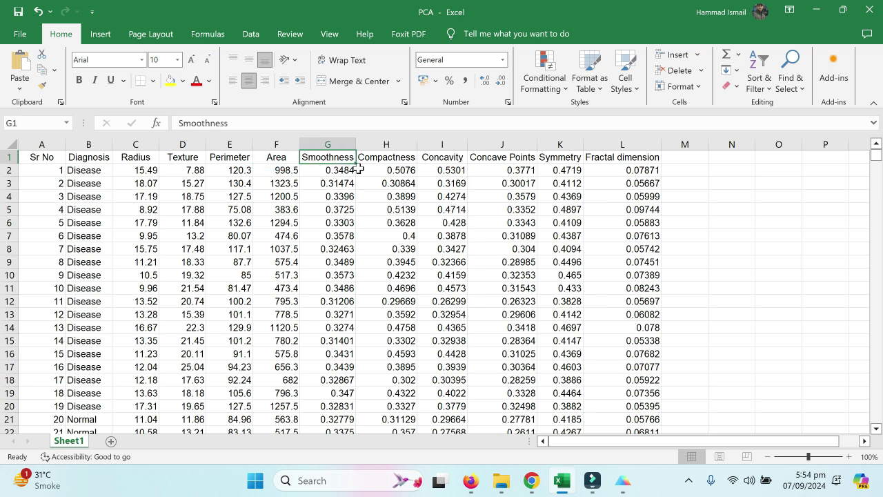
left_click(379, 161)
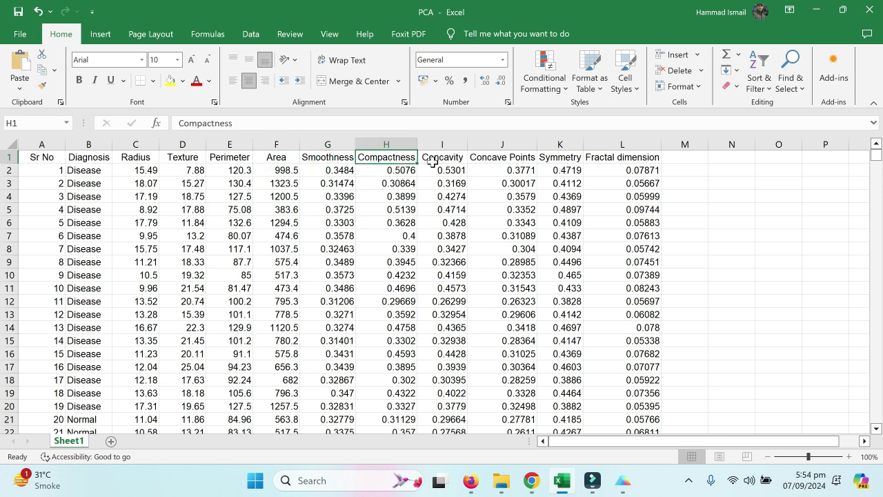
left_click(518, 158)
left_click(558, 161)
left_click(601, 161)
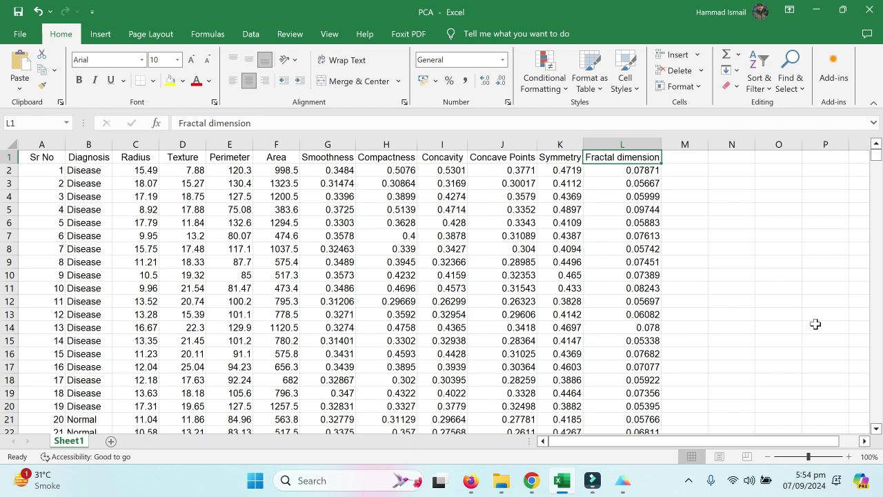
Step: Review the data down to its last row, and highlight the header cells from Radius to Fractal dimension
scroll(760, 295, "down", 10)
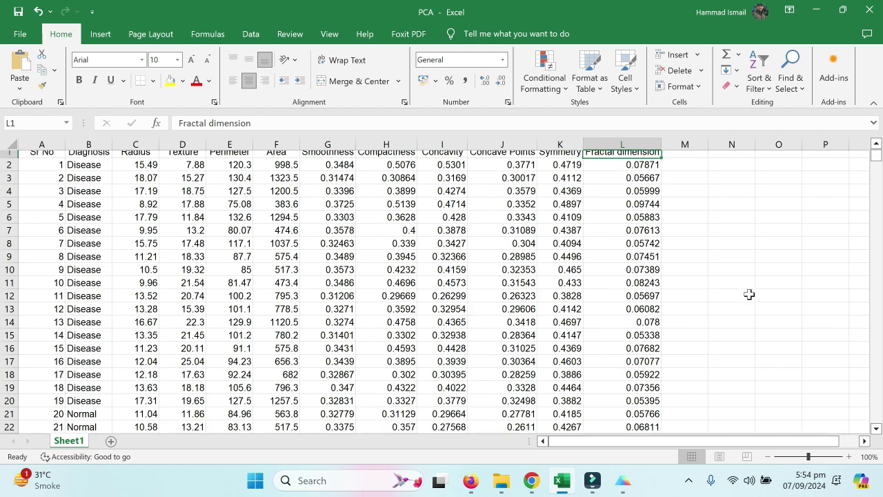
left_click_drag(880, 171, 877, 426)
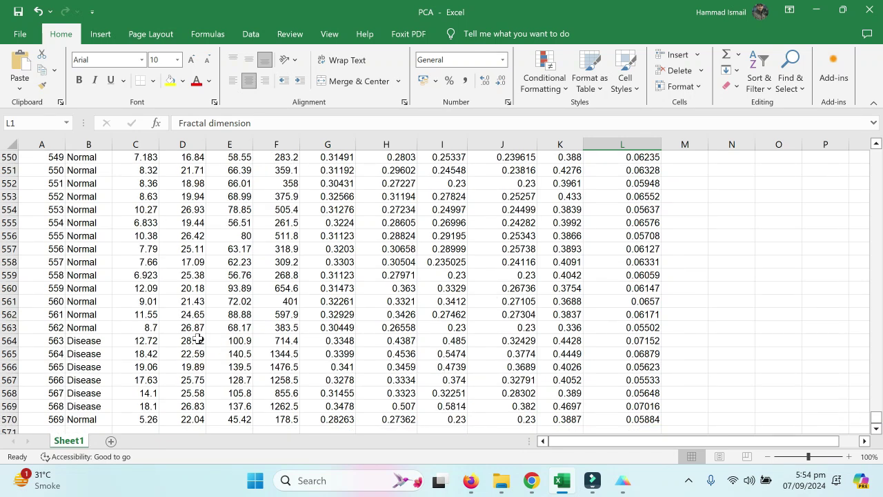
scroll(158, 377, "down", 3)
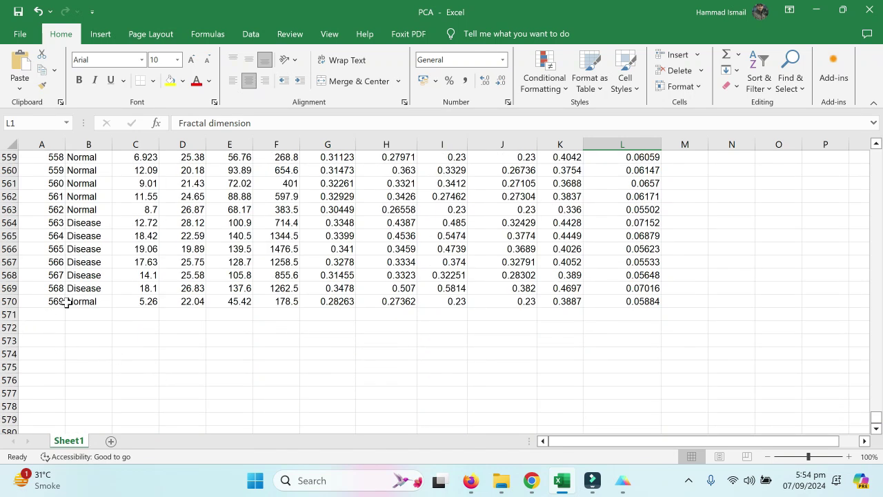
scroll(499, 314, "up", 12)
scroll(499, 314, "up", 6)
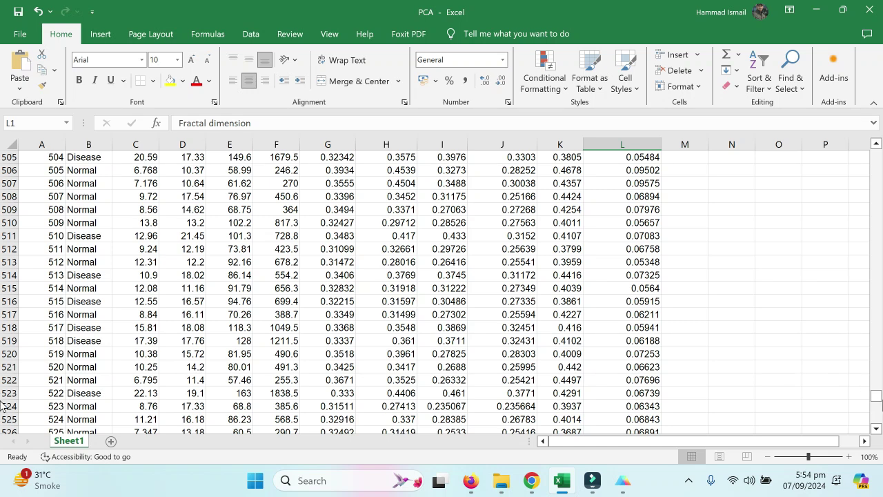
left_click_drag(877, 404, 878, 150)
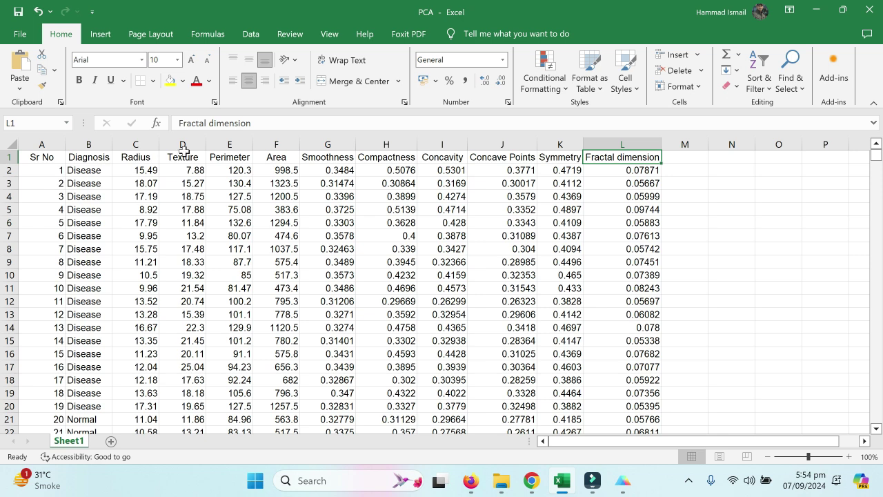
left_click_drag(127, 160, 621, 165)
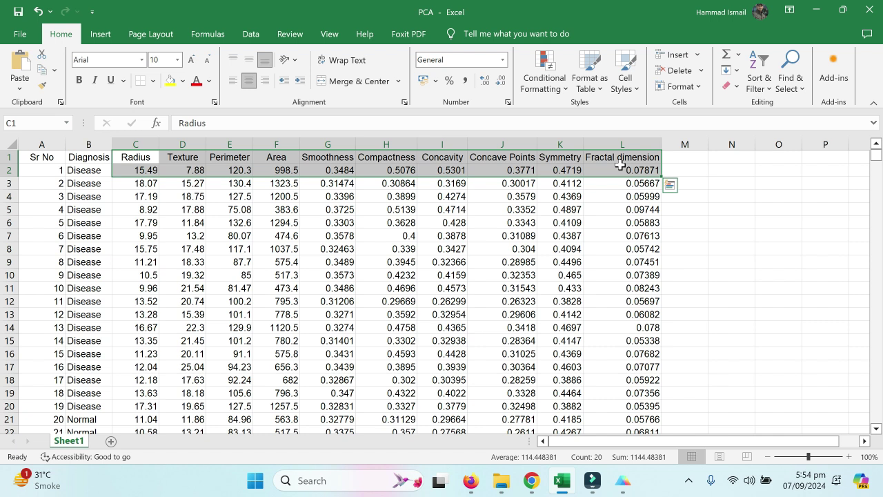
left_click_drag(140, 158, 618, 147)
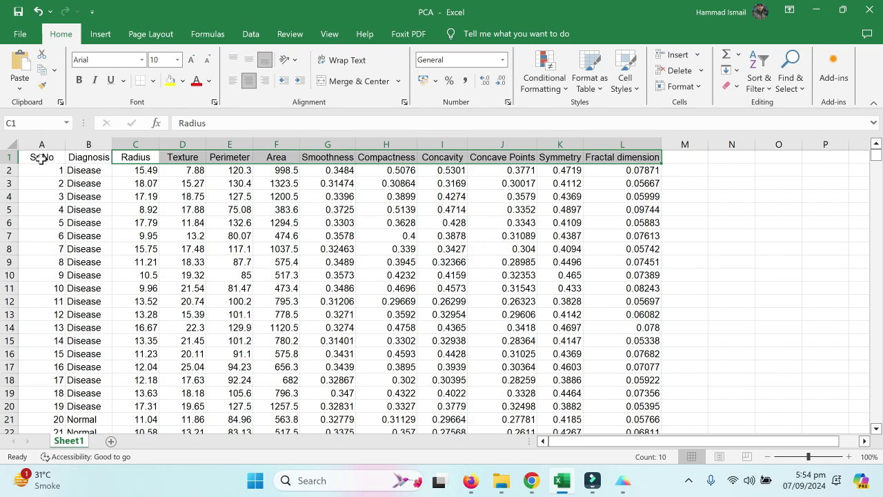
Step: Copy the whole dataset with headers from Sr No to Fractal dimension and paste it into the Prism table starting at Variable A's title
left_click_drag(41, 158, 627, 407)
key("ctrl+c")
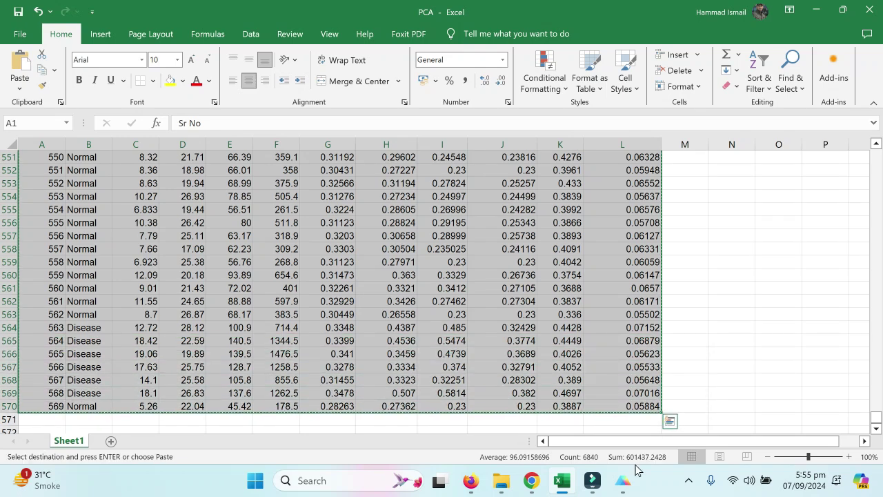
left_click(623, 481)
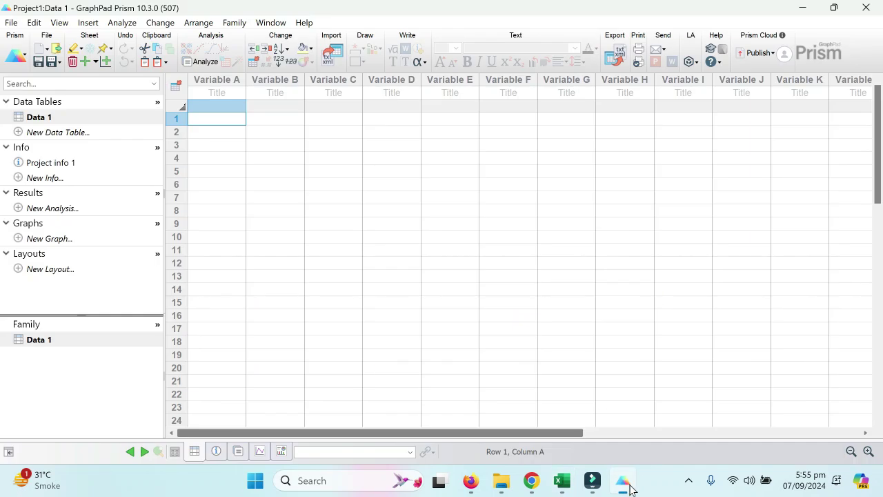
left_click(212, 95)
key("ctrl+v")
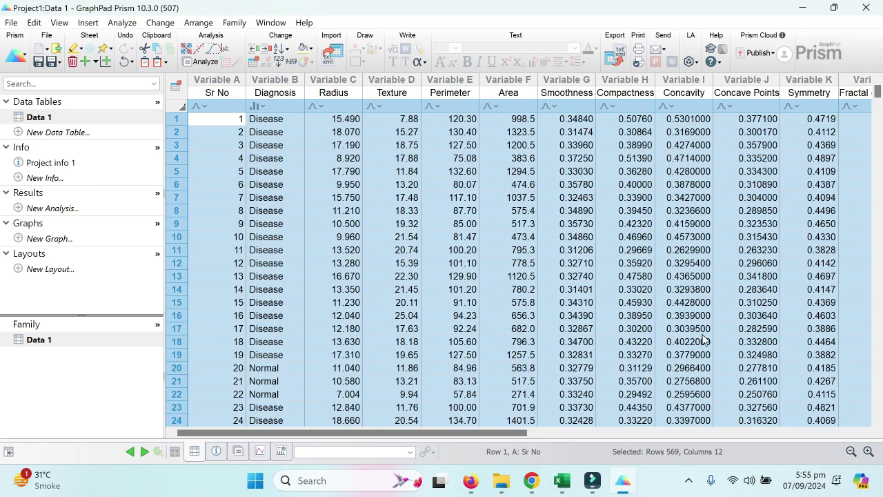
scroll(704, 338, "down", 14)
scroll(638, 238, "up", 14)
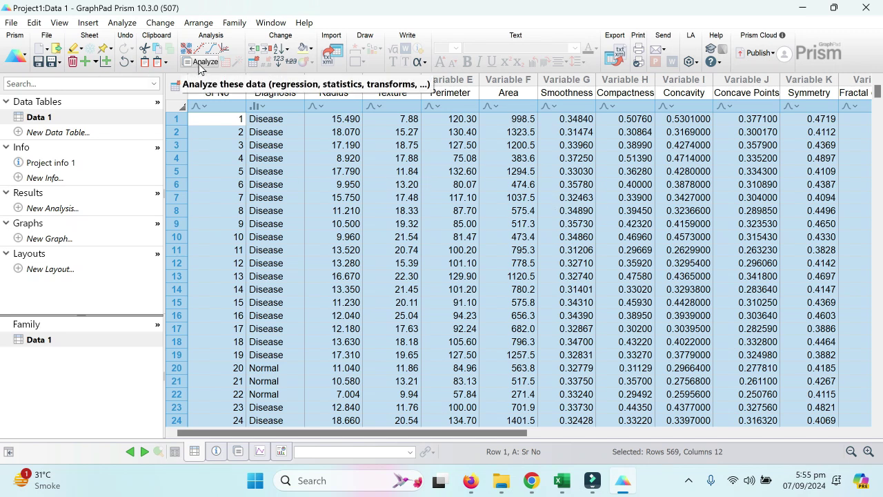
Step: Rename the data table as Disease vs Normal
left_click(48, 118)
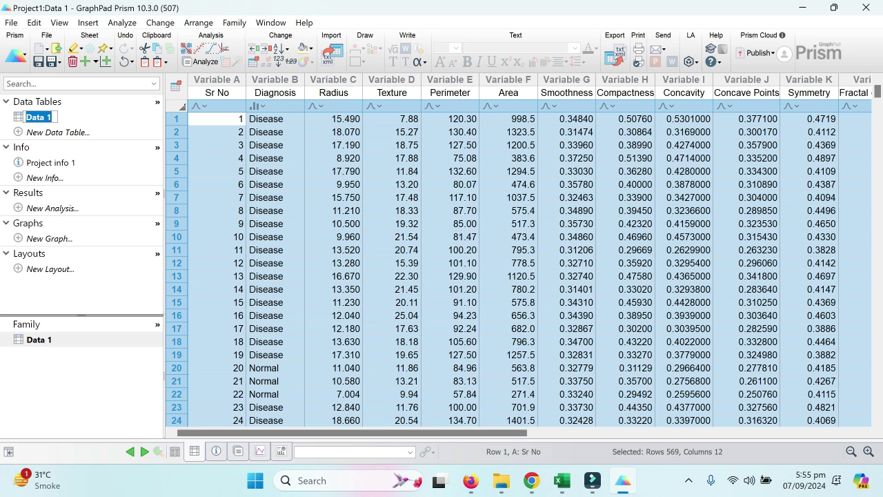
type("Disease vs Normal")
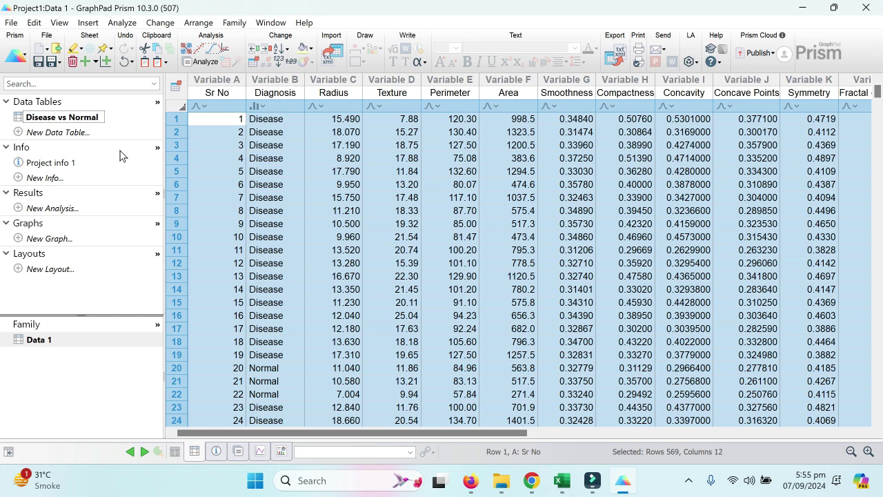
double_click(197, 147)
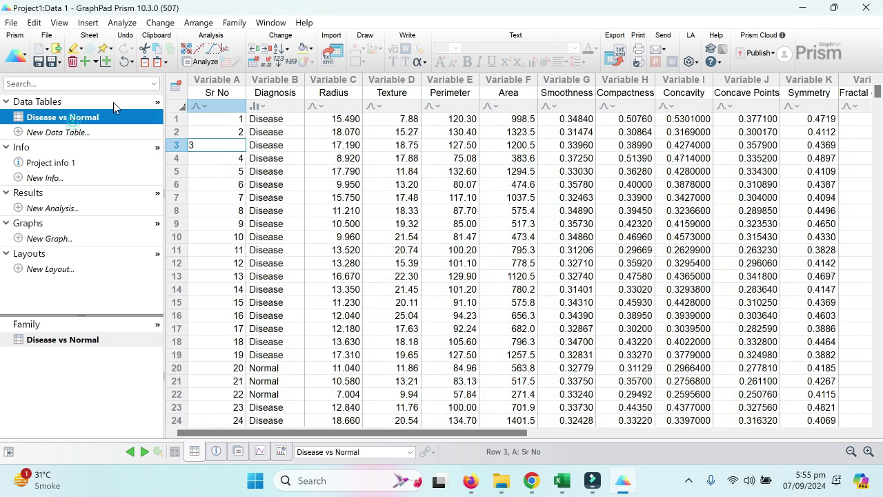
Step: Start a Principal Component Analysis (PCA) on all variables of the Disease vs Normal table
left_click(206, 62)
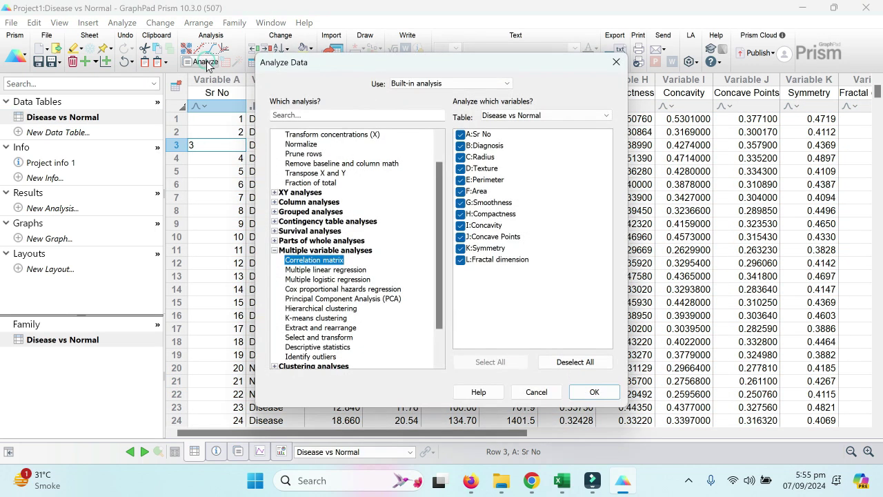
left_click(274, 250)
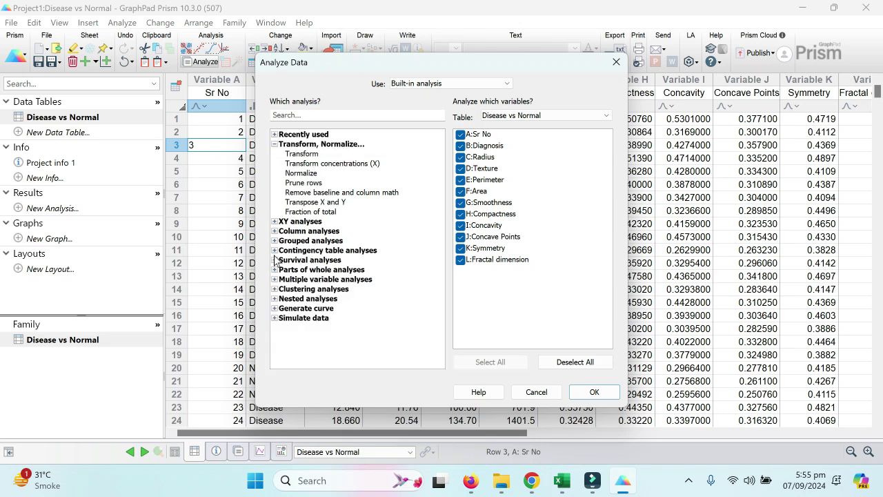
left_click(274, 144)
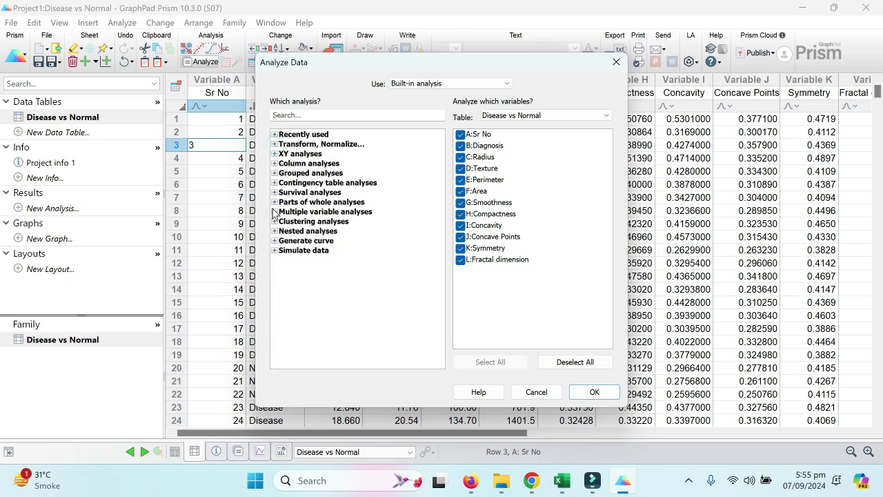
double_click(311, 212)
double_click(311, 213)
double_click(311, 212)
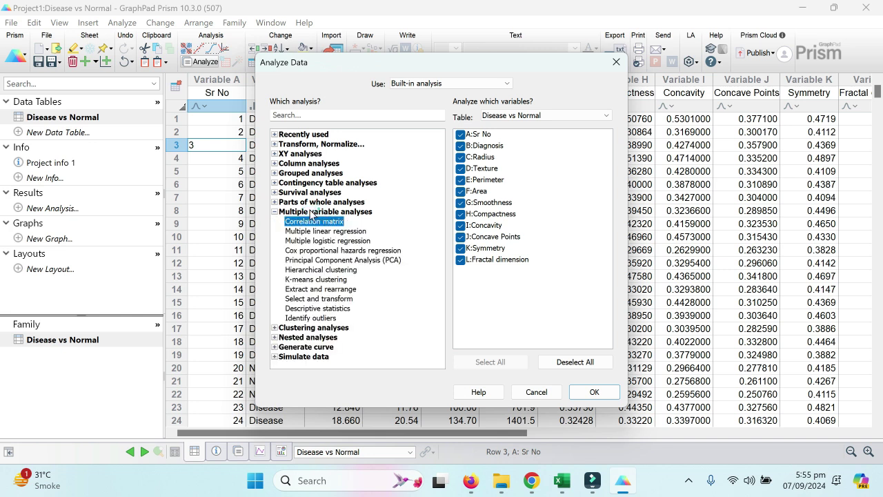
left_click(320, 261)
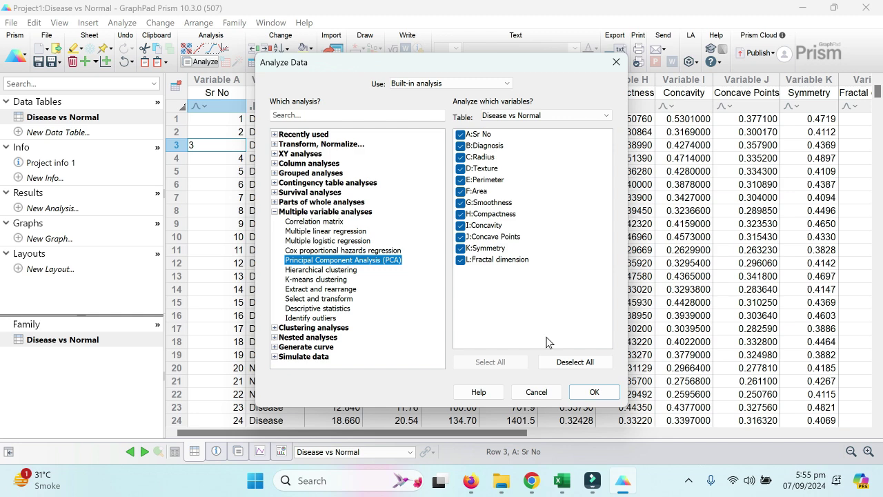
left_click(613, 392)
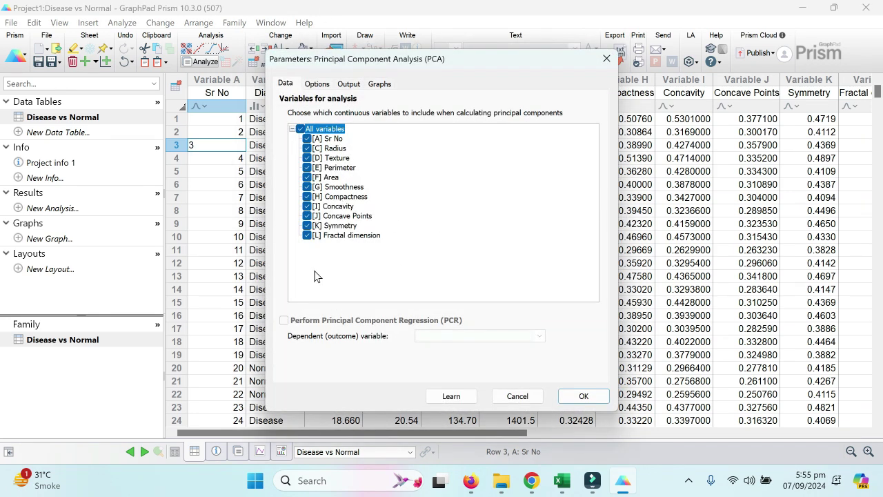
Step: Review the PCA scaling options and the available methods for selecting principal components
left_click(318, 83)
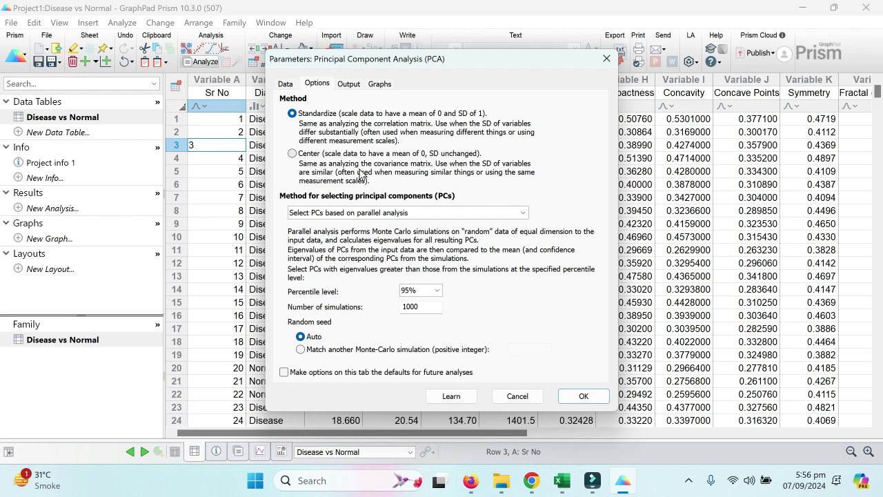
left_click(377, 213)
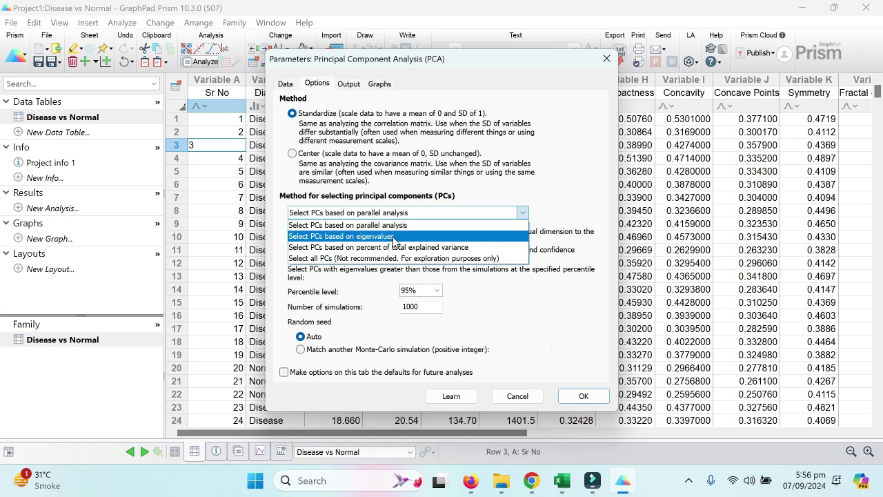
left_click(359, 213)
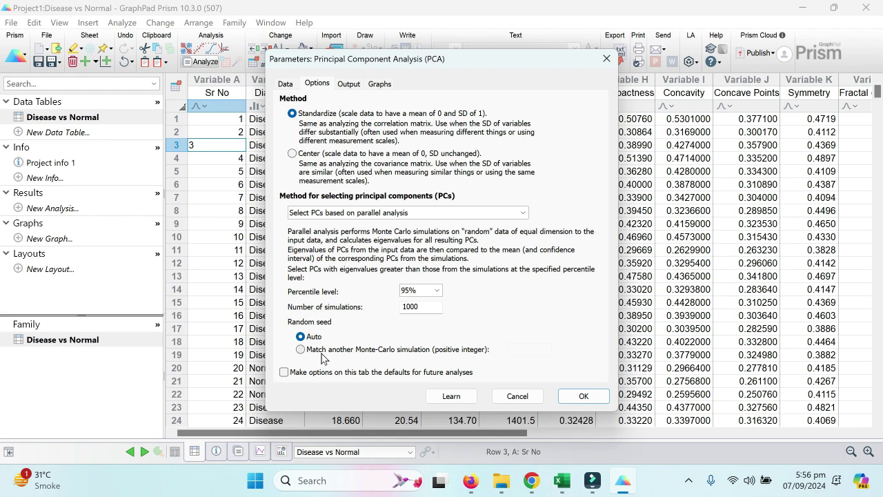
Step: Include all six additional report outputs, from standardized data and eigenvectors to the correlation/covariance matrix, and show 3 significant digits
left_click(347, 84)
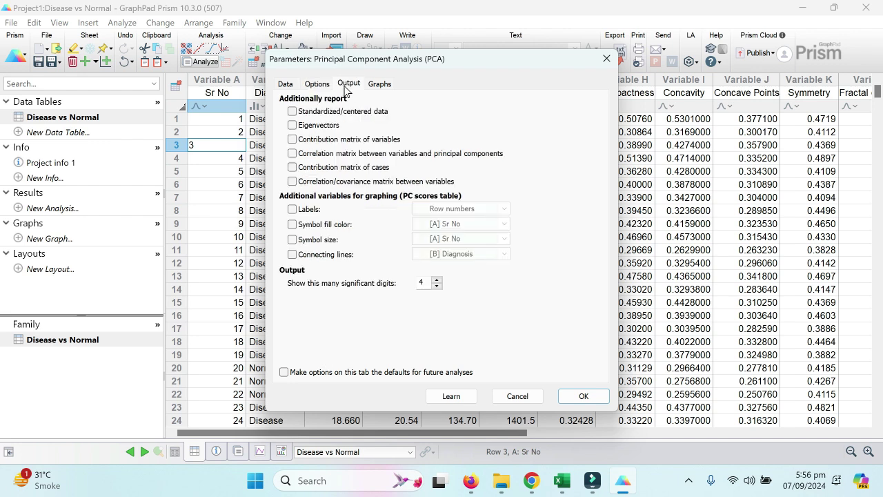
left_click(292, 127)
left_click(292, 139)
left_click(292, 154)
left_click(292, 167)
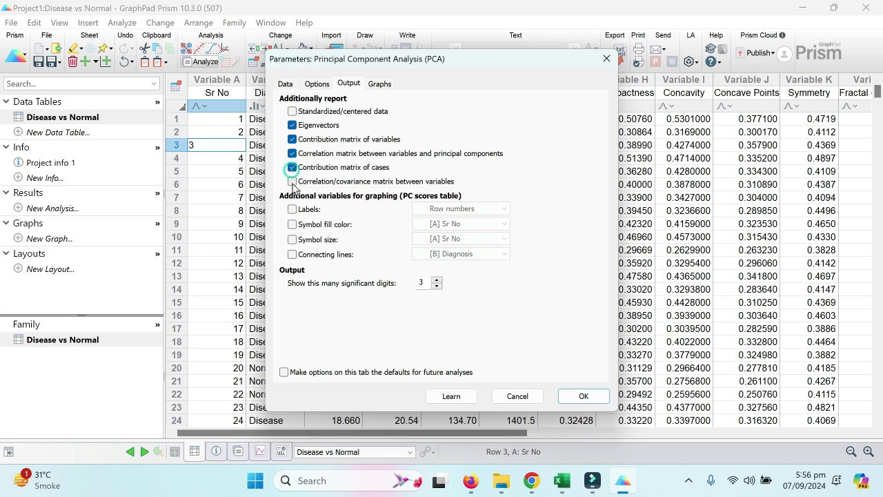
left_click(292, 181)
left_click(292, 112)
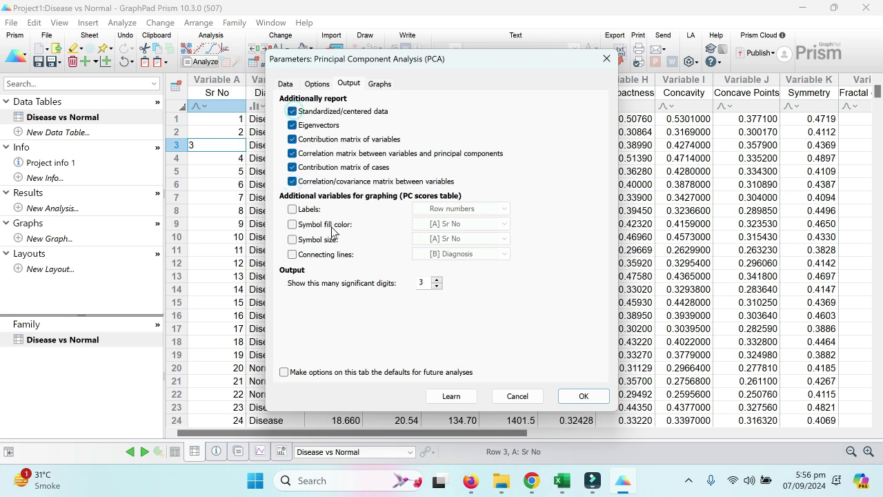
left_click(292, 209)
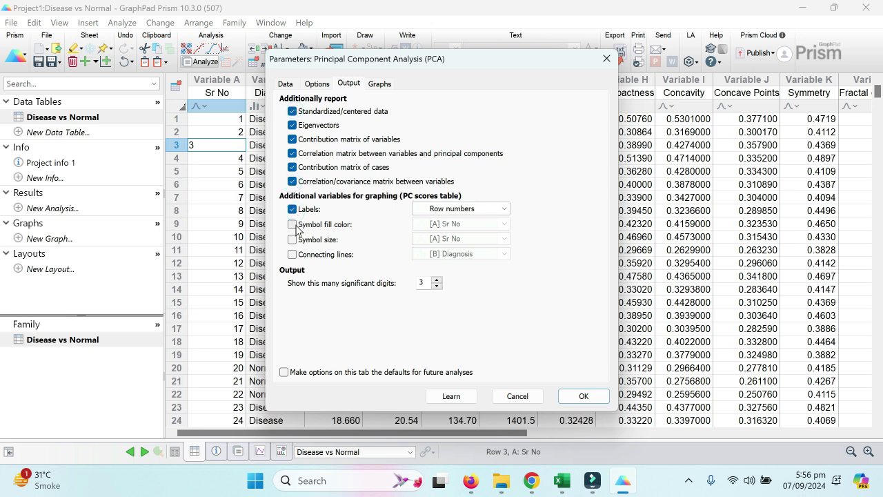
left_click(292, 224)
left_click(292, 239)
left_click(292, 254)
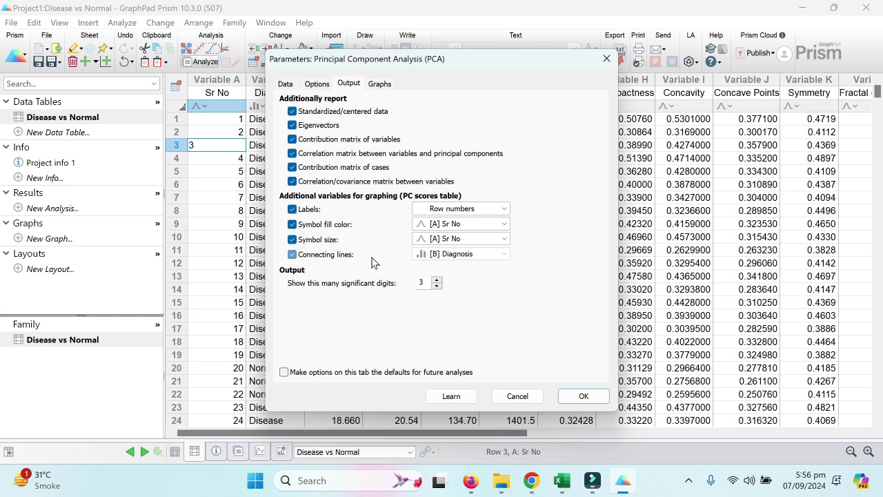
left_click(504, 225)
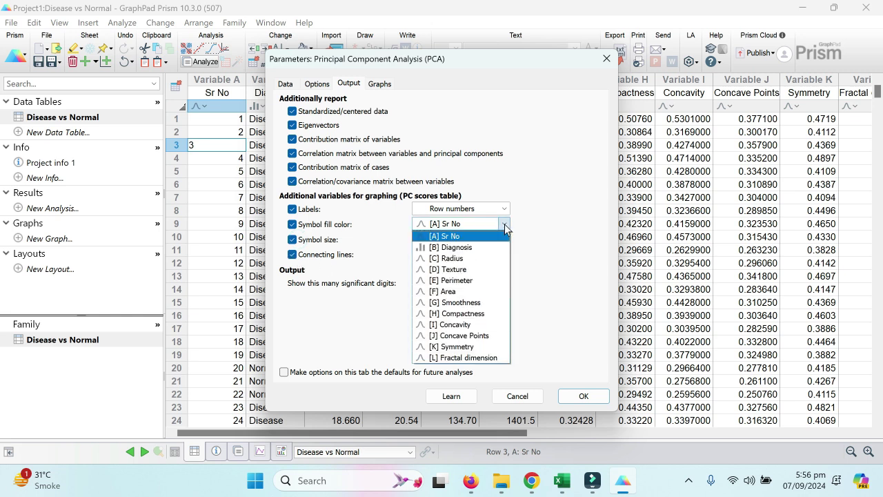
left_click(292, 222)
left_click(292, 224)
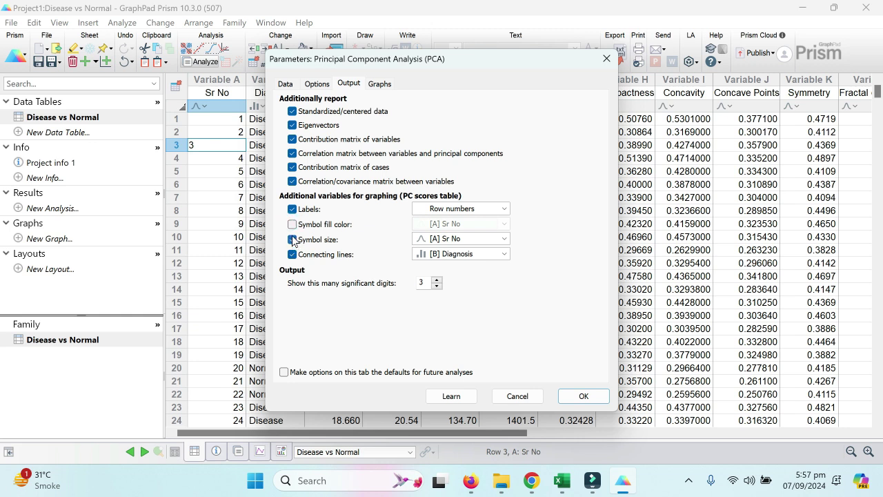
left_click(293, 240)
left_click(292, 254)
left_click(293, 209)
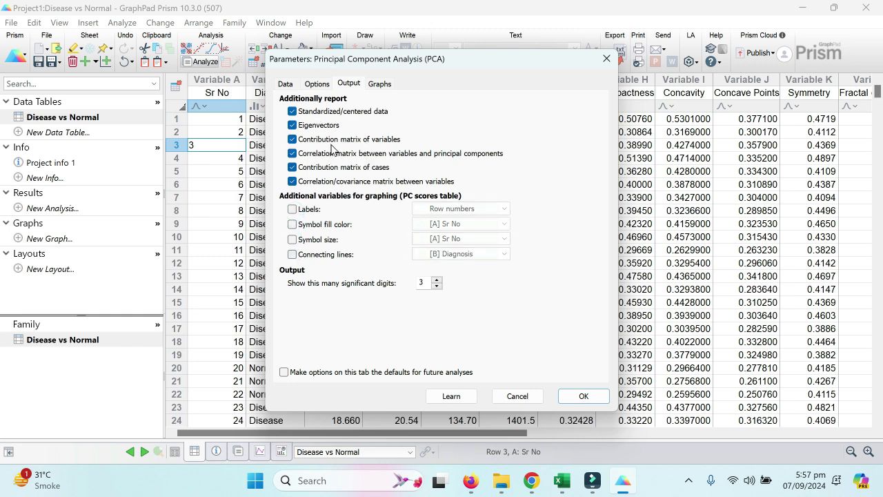
Step: Add the scree plot to the PCA graphs and run the analysis
left_click(378, 84)
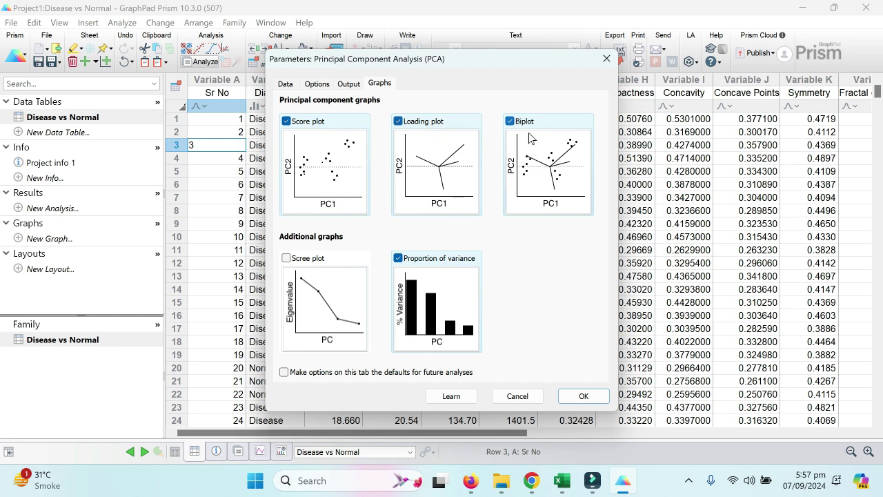
left_click(287, 258)
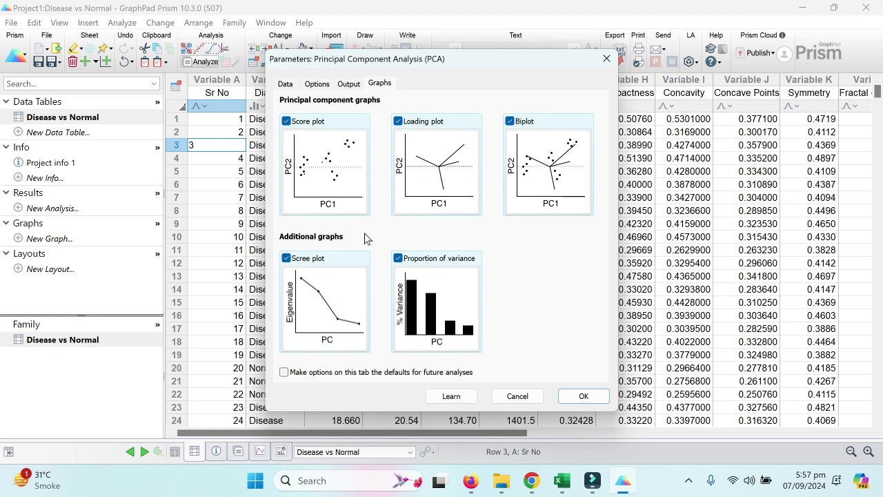
left_click(576, 399)
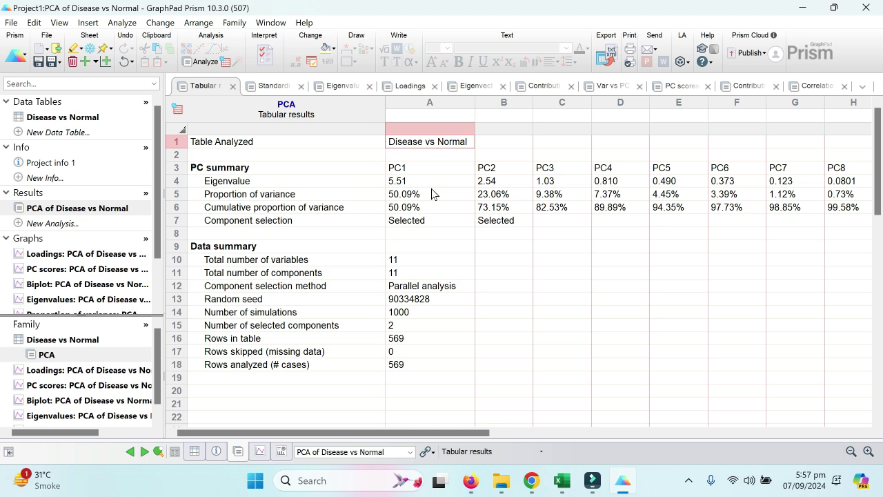
Step: Examine the tabular PCA results: eigenvalues, individual and cumulative proportion of variance, data summary, and the PC1 and PC2 values
left_click(225, 182)
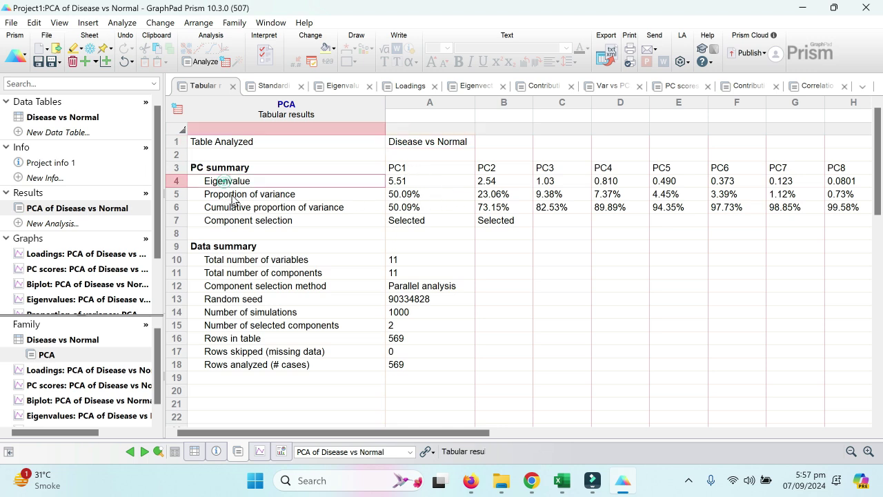
left_click(266, 199)
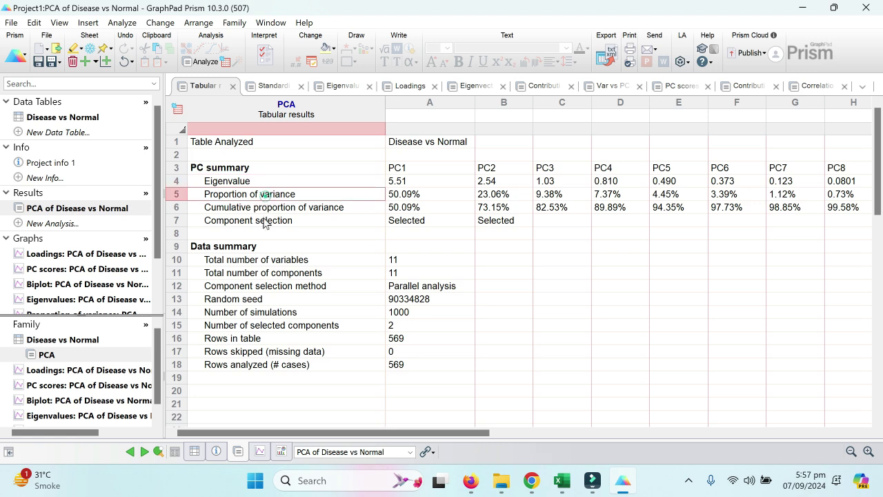
left_click(259, 209)
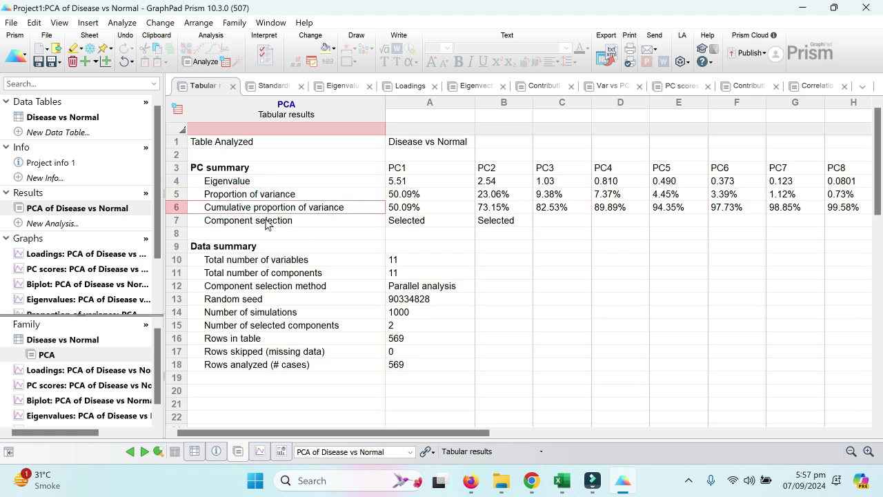
left_click(278, 261)
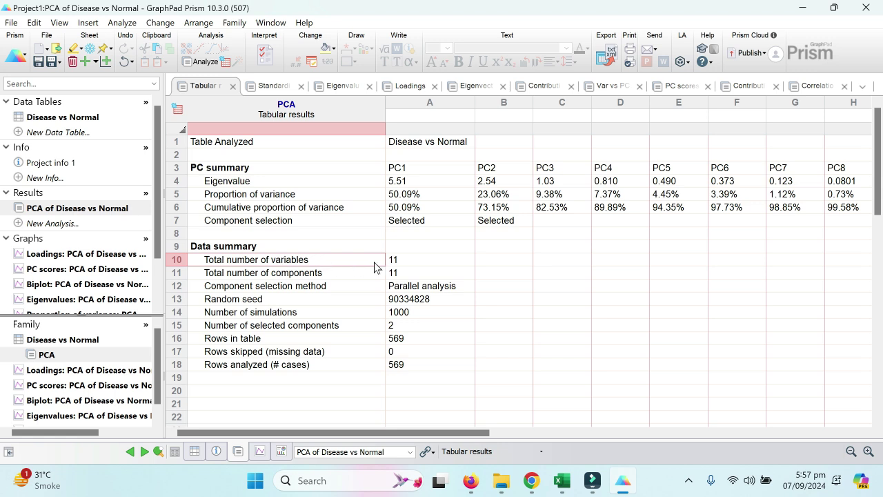
left_click(408, 267)
left_click_drag(406, 262, 403, 371)
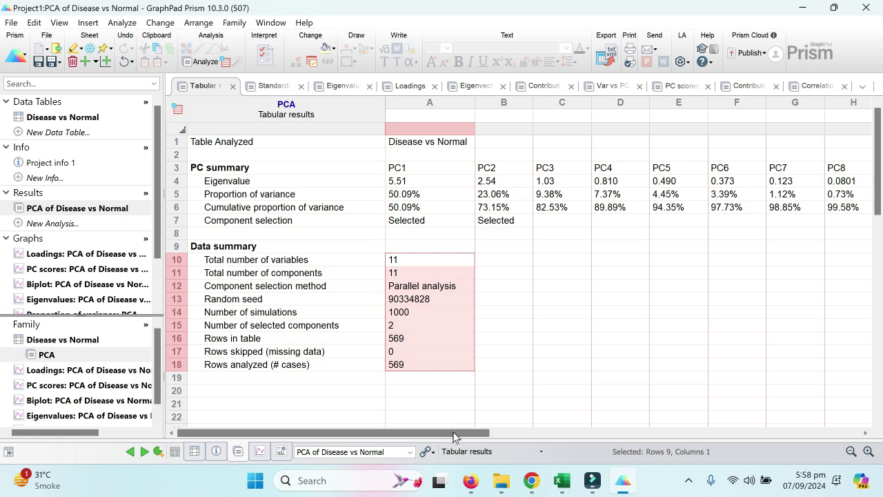
left_click_drag(427, 176, 441, 210)
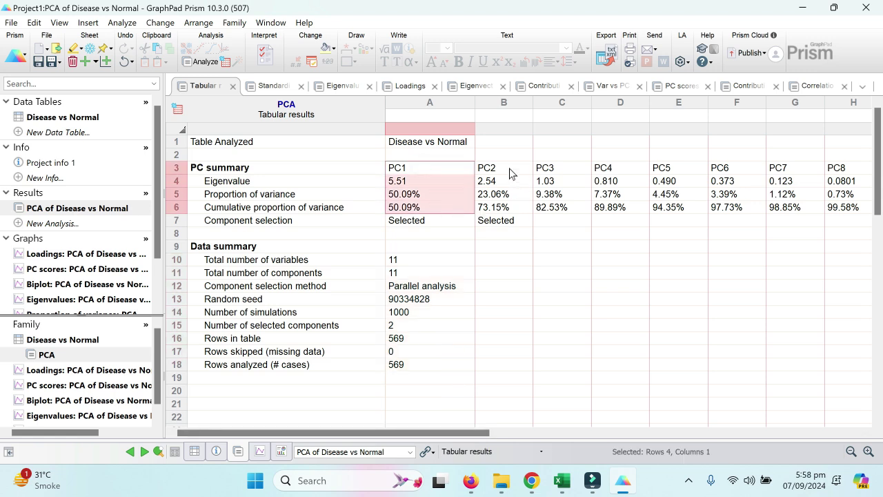
left_click_drag(487, 168, 499, 211)
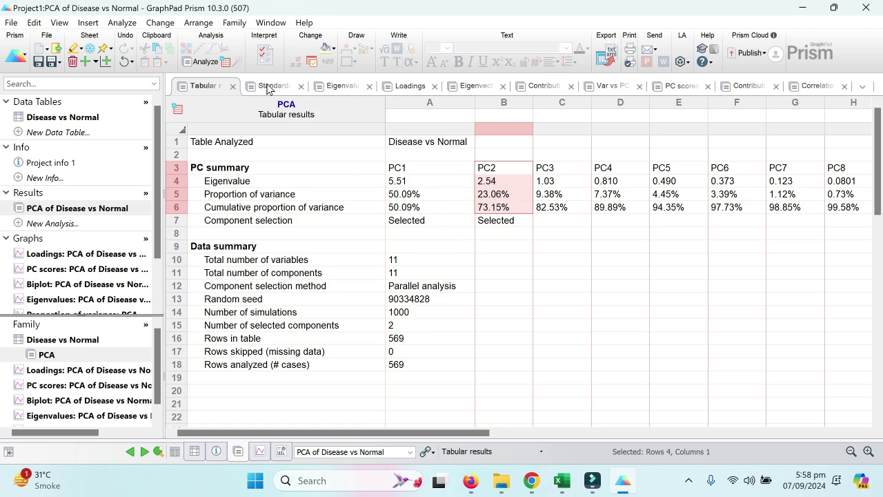
Step: Review the standardized data, eigenvalues, loadings and eigenvectors result sheets of the PCA
left_click(269, 86)
scroll(483, 228, "down", 4)
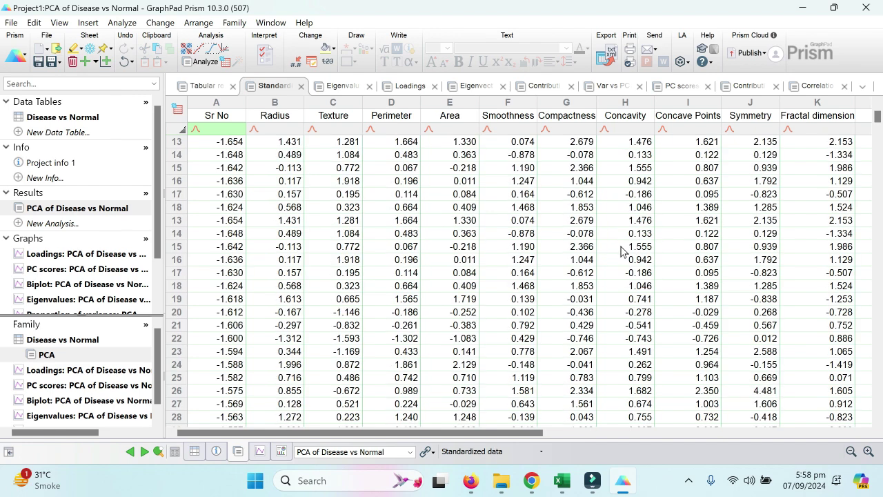
scroll(621, 250, "up", 4)
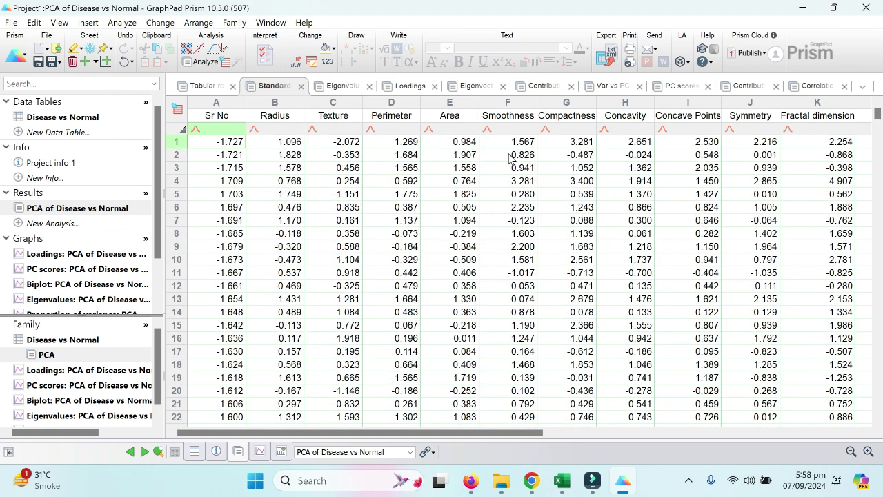
left_click(334, 85)
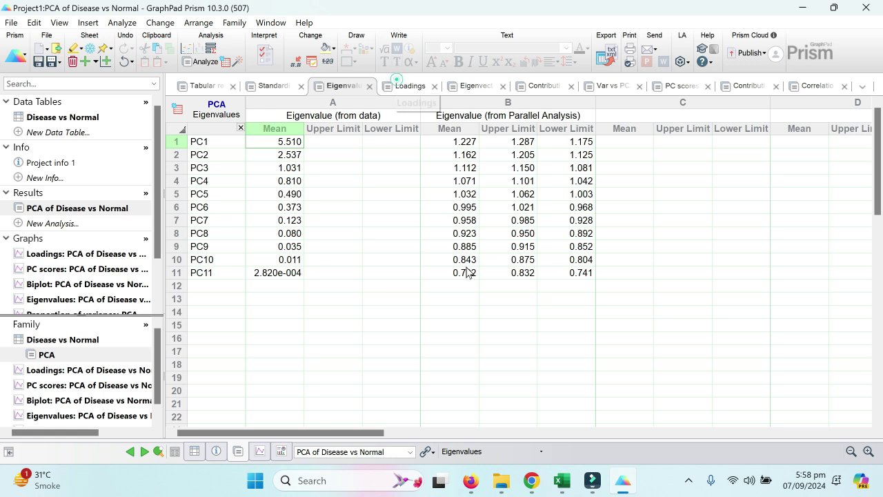
left_click(406, 88)
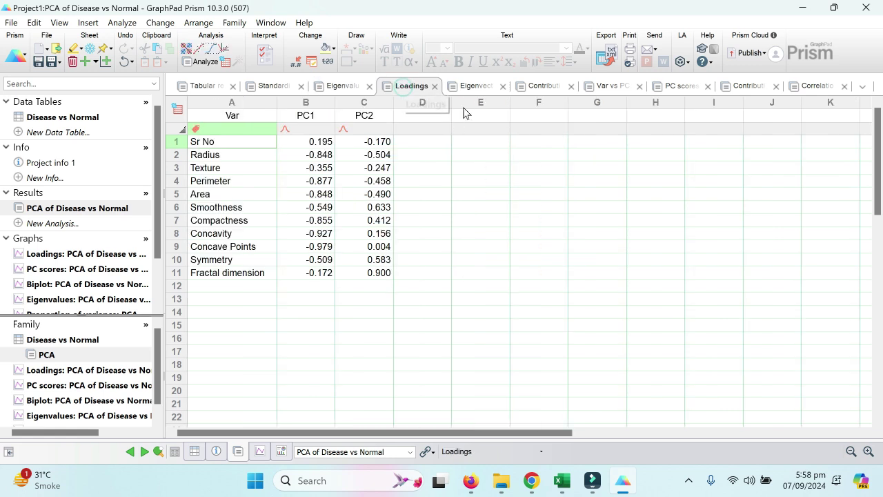
left_click(473, 85)
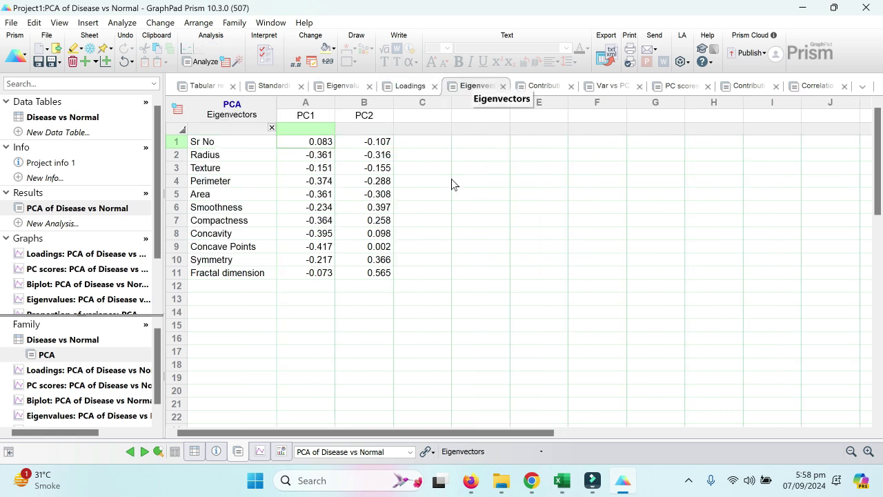
Step: Review the contribution of variables, Var vs PC correlation, PC scores, contribution of cases and correlation matrix sheets
left_click(544, 88)
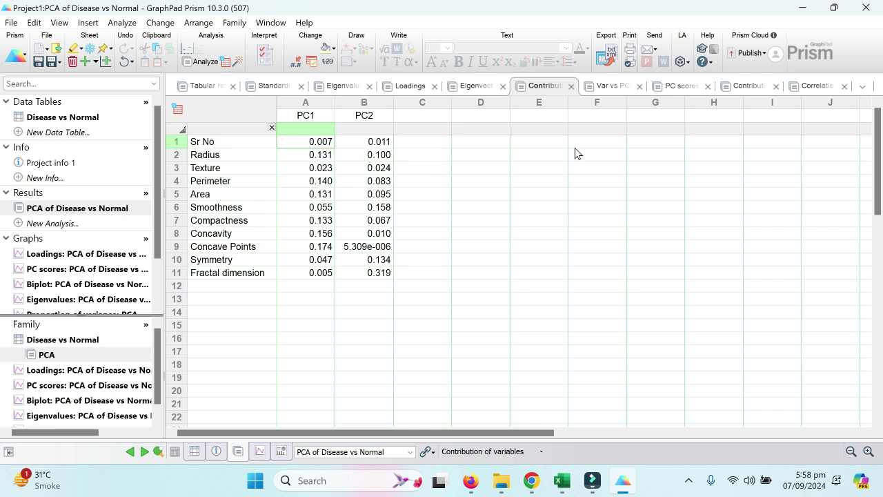
left_click(601, 89)
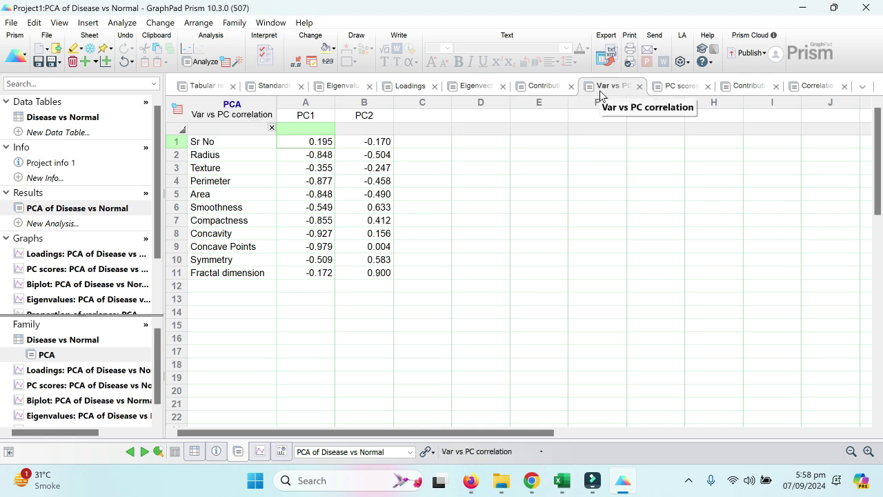
left_click(680, 88)
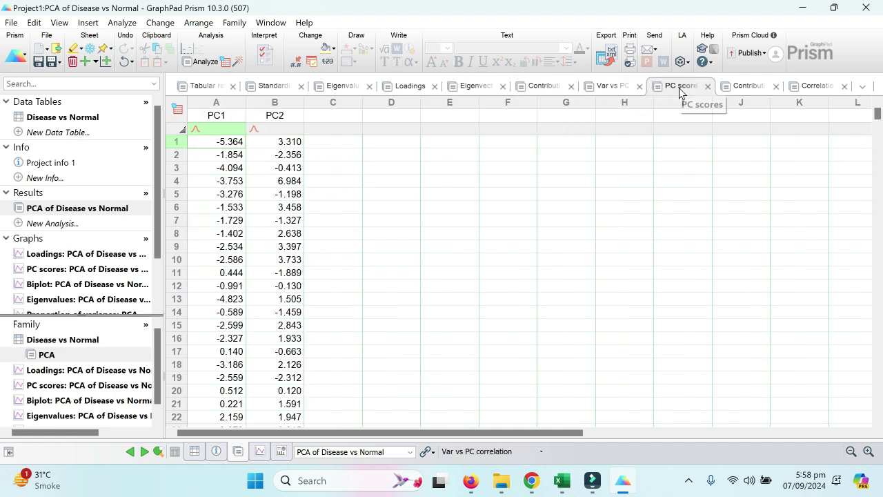
left_click(744, 89)
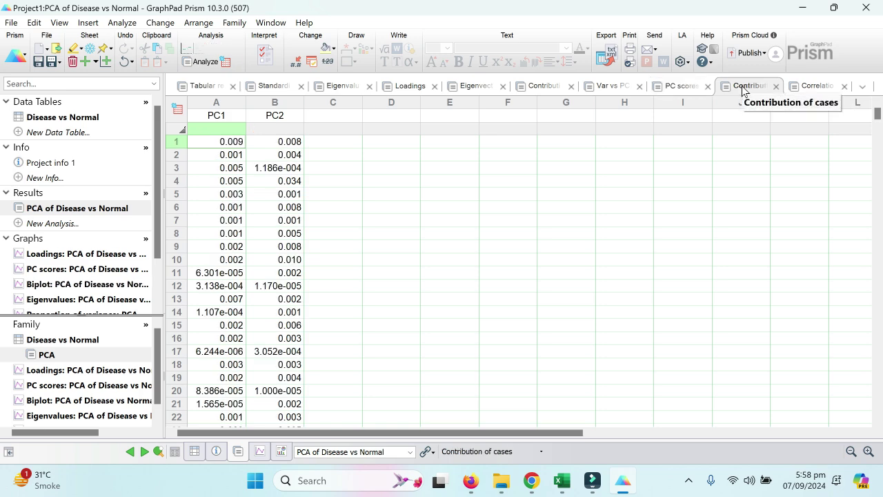
left_click(813, 87)
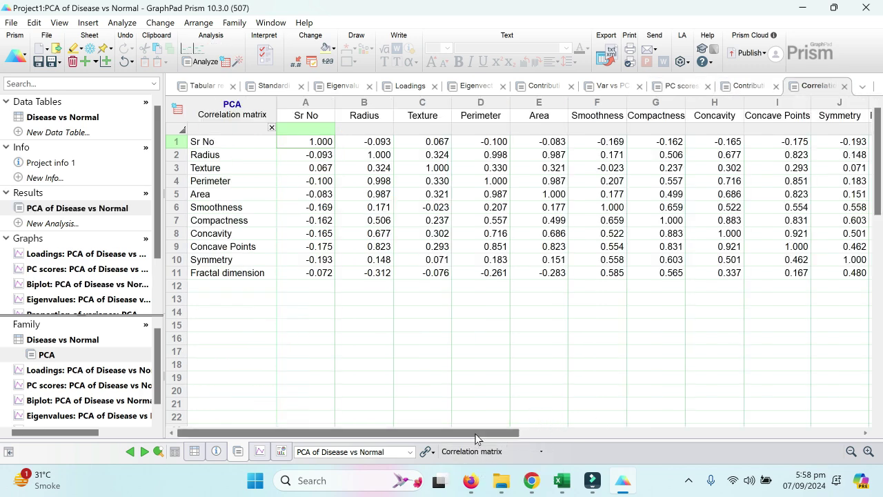
left_click_drag(476, 433, 384, 424)
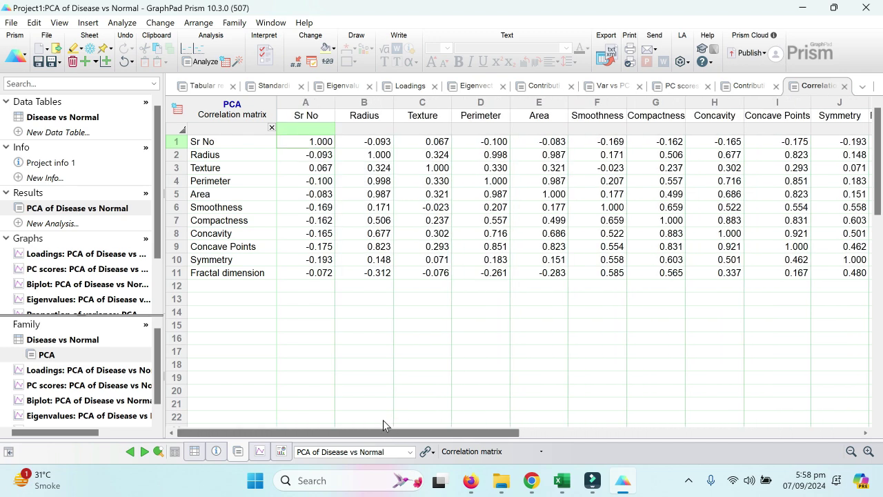
Step: Open the Loadings graph of the PCA and examine how the variables are positioned along PC1 and PC2
left_click(200, 86)
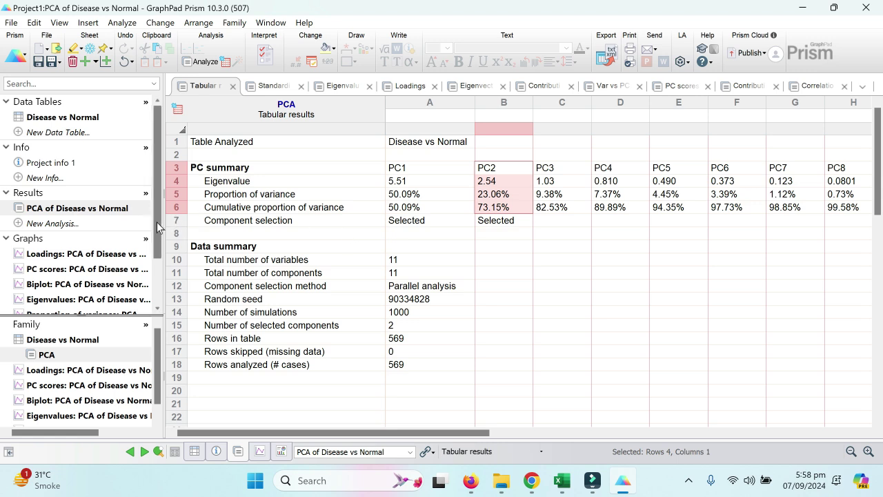
scroll(153, 225, "down", 3)
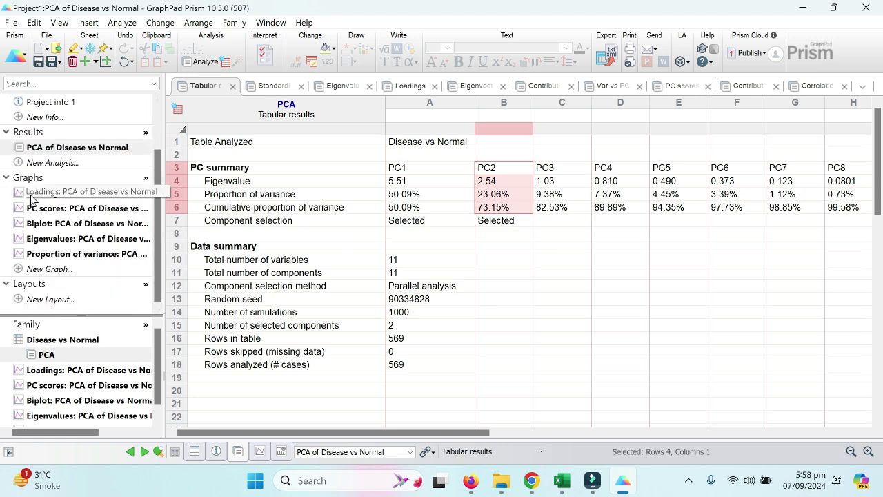
left_click(55, 193)
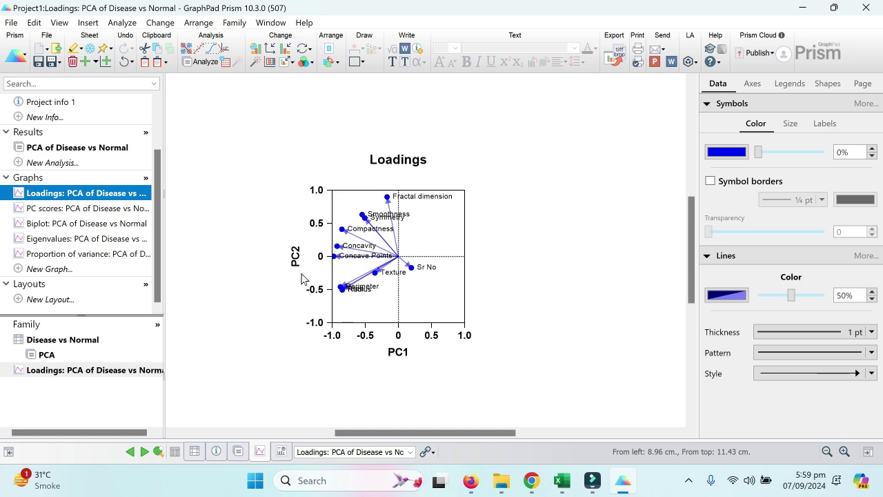
scroll(418, 235, "up", 2)
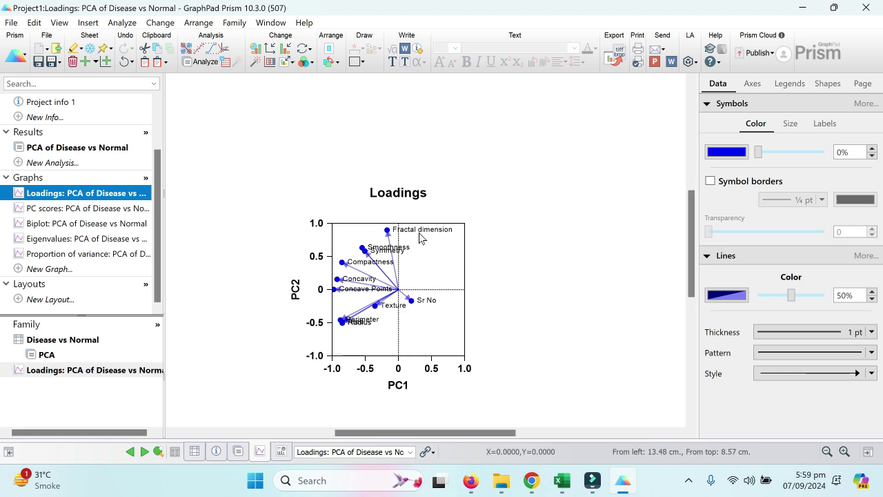
scroll(418, 235, "down", 1)
left_click(443, 316)
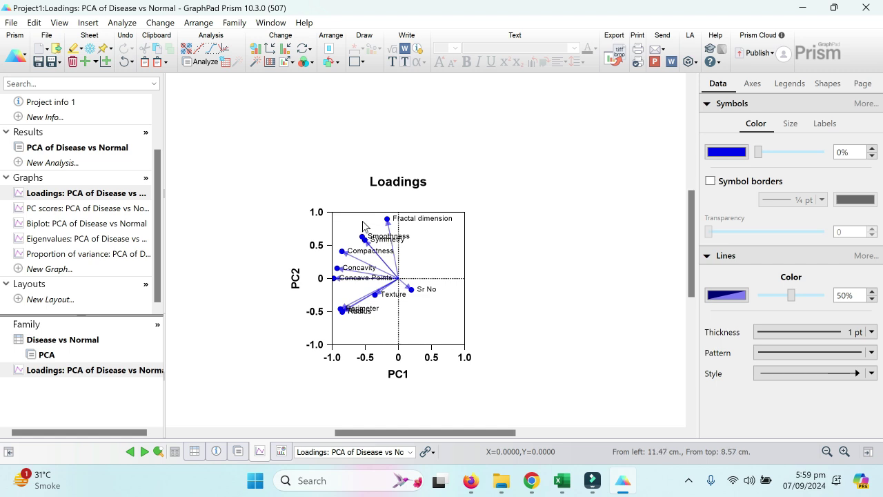
mouse_move(351, 279)
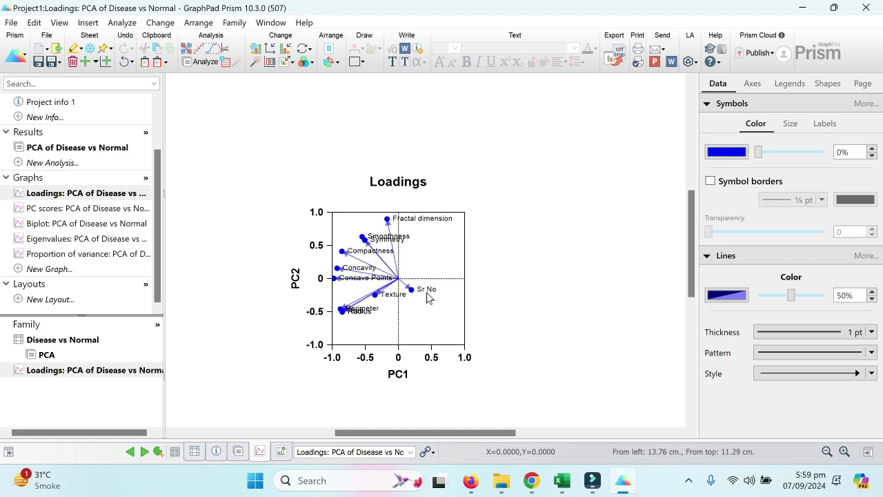